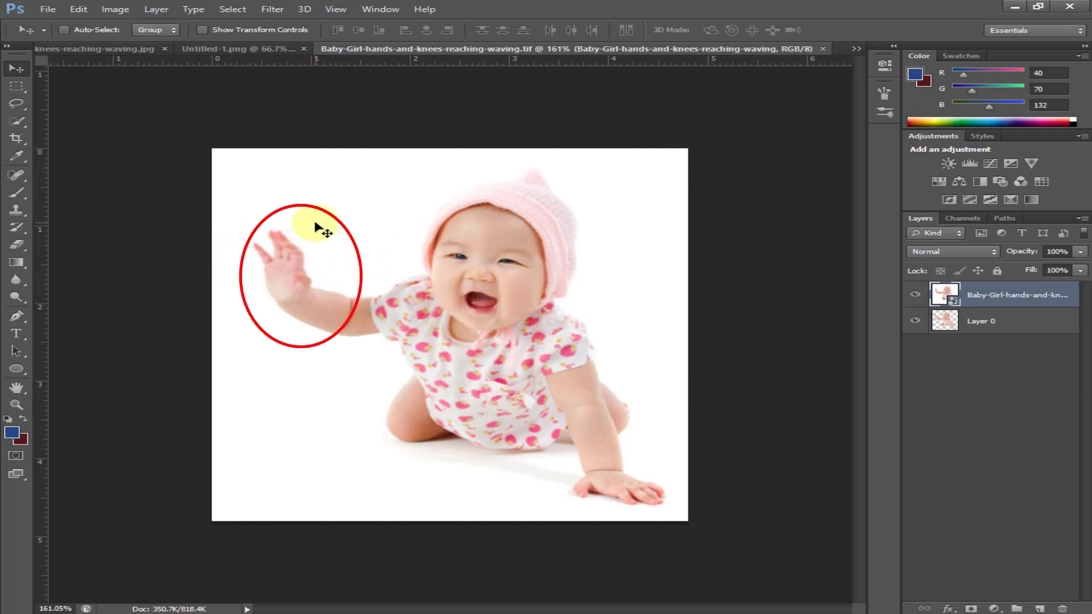
Compare the reposed baby in Untitled-1.png with the original pose in Baby-Girl-hands-and-knees-reaching-waving.tif, focusing on the raised arm
left_click(238, 49)
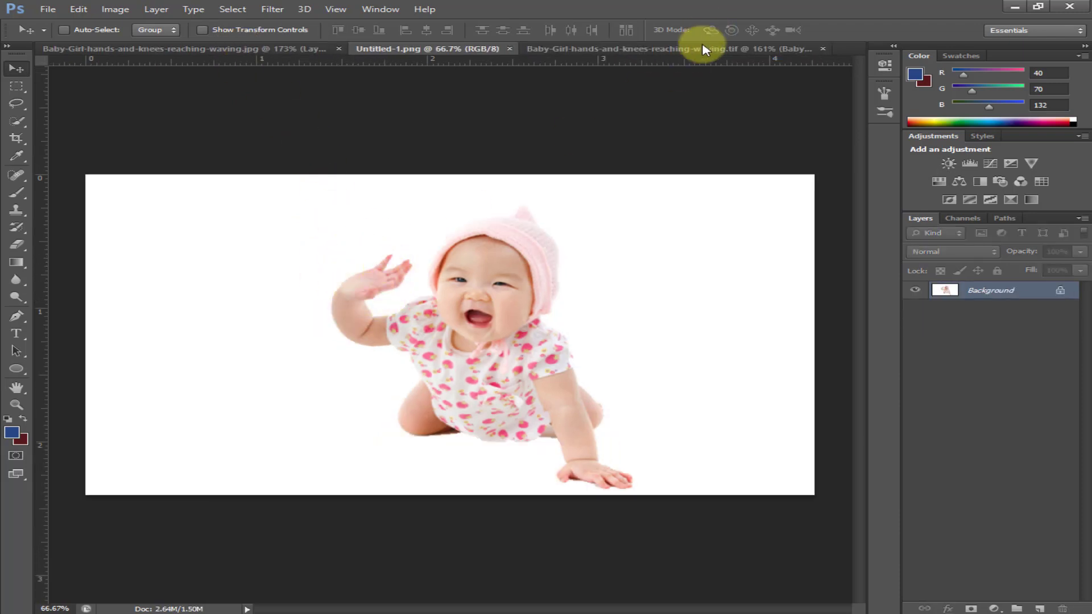
left_click(648, 48)
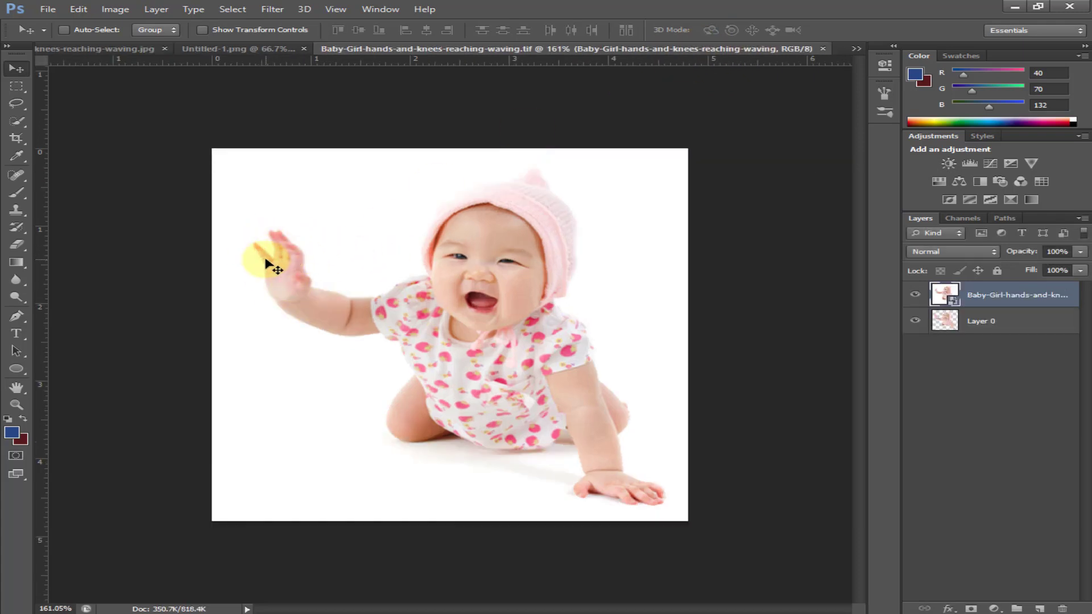
left_click(251, 49)
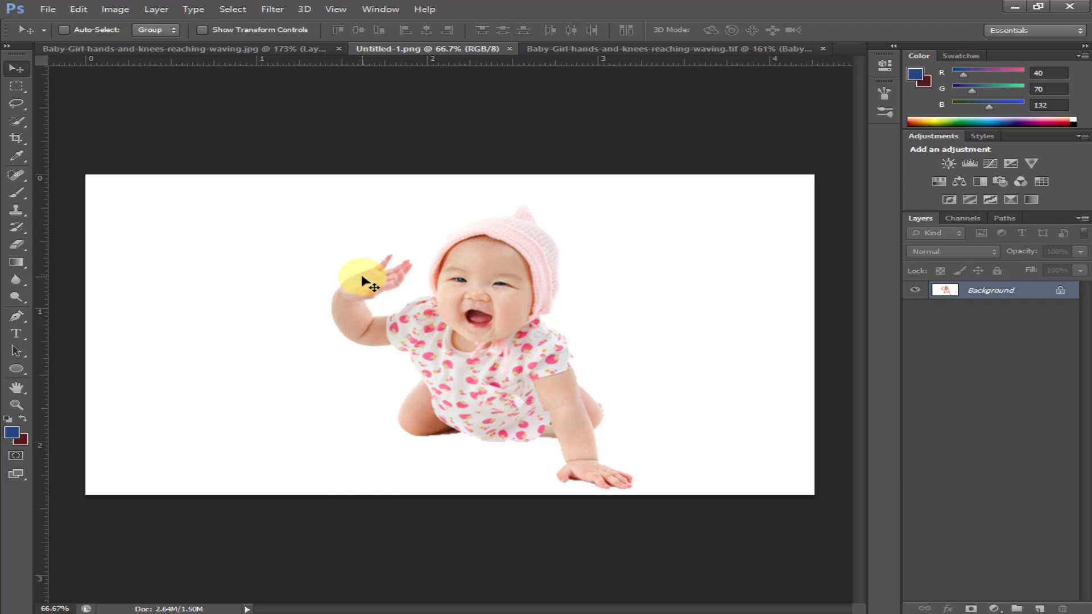
left_click(638, 49)
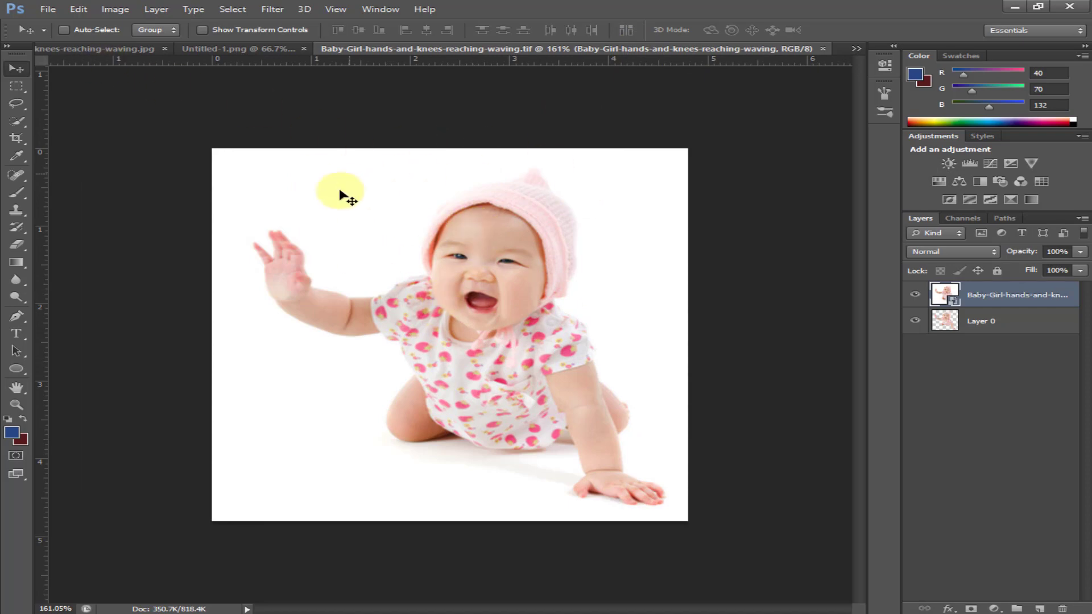
Close Baby-Girl-hands-and-knees-reaching-waving.tif and shift the cut-out baby slightly upward in the JPG document
left_click_drag(401, 232, 494, 316)
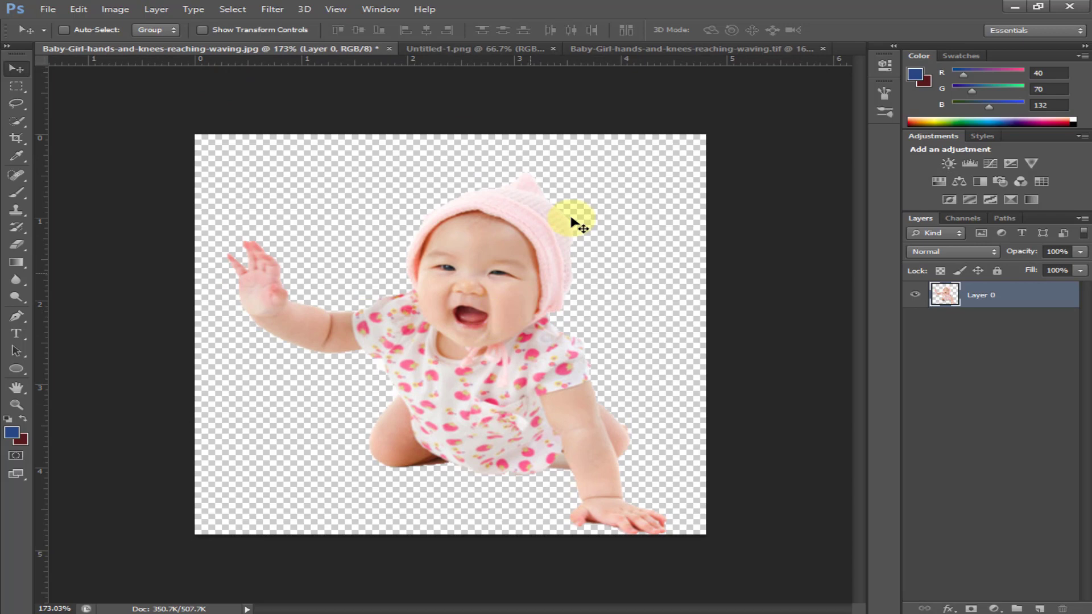
left_click(823, 48)
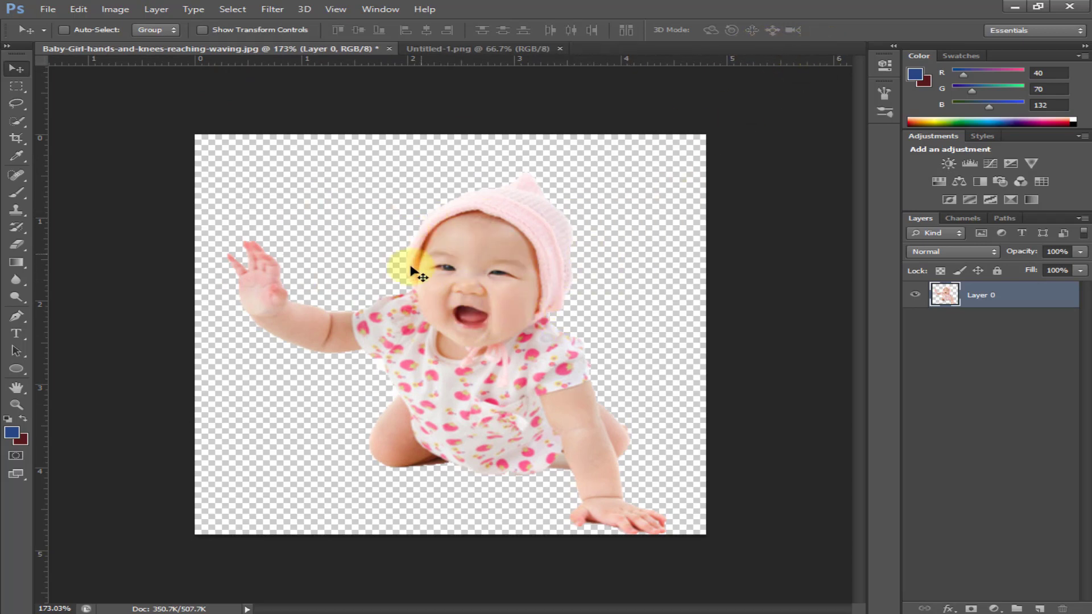
left_click_drag(488, 357, 491, 351)
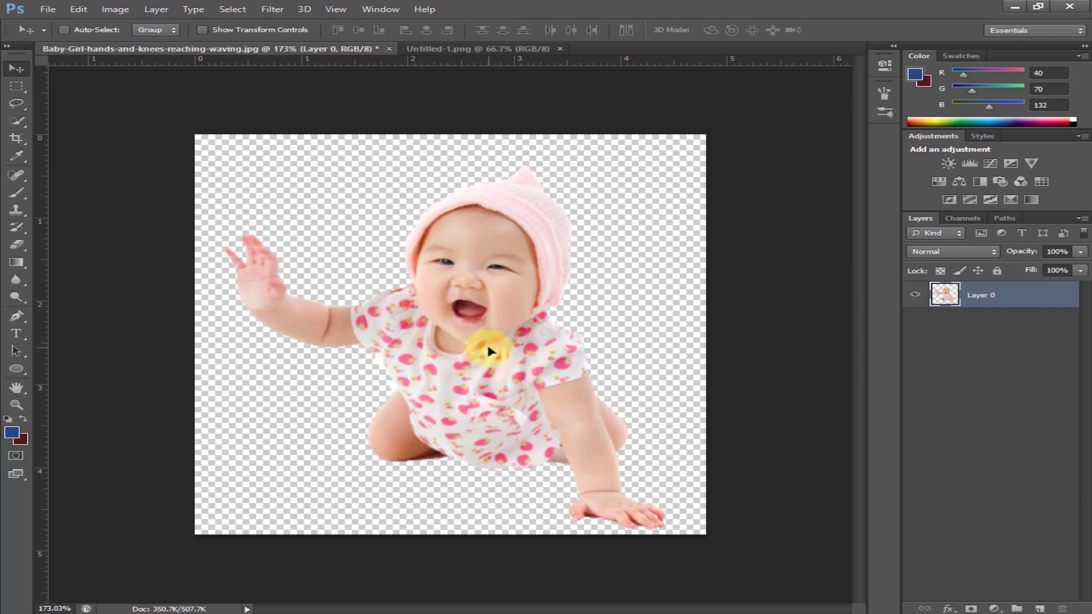
Create a new white RGB document from the Untitled-1.png preset, 4.267 × 2.4 inches at 299.999 pixels/inch
key("ctrl+n")
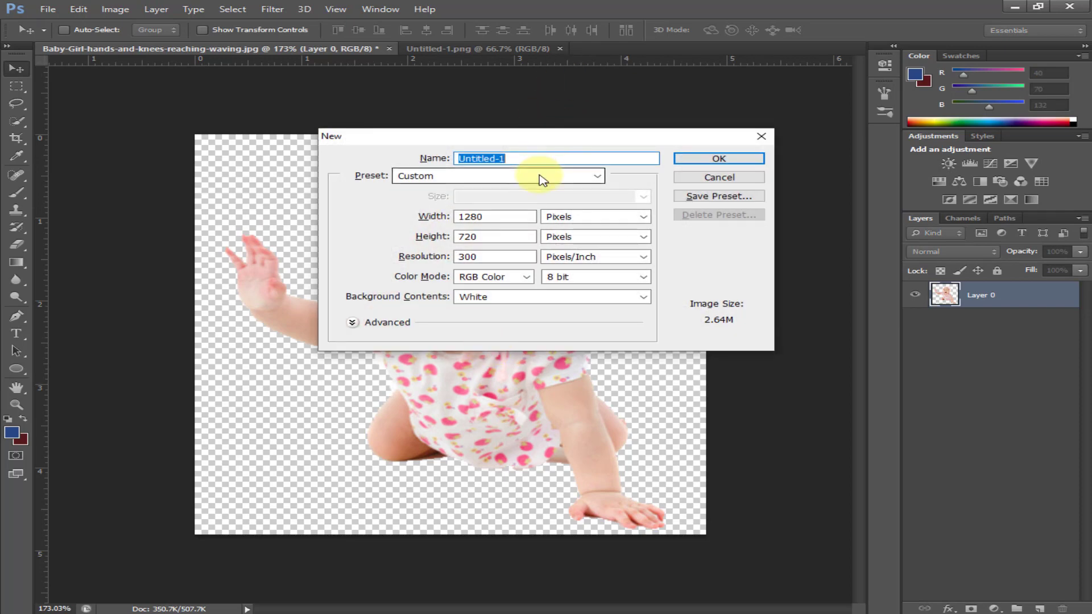
left_click(595, 176)
left_click(460, 320)
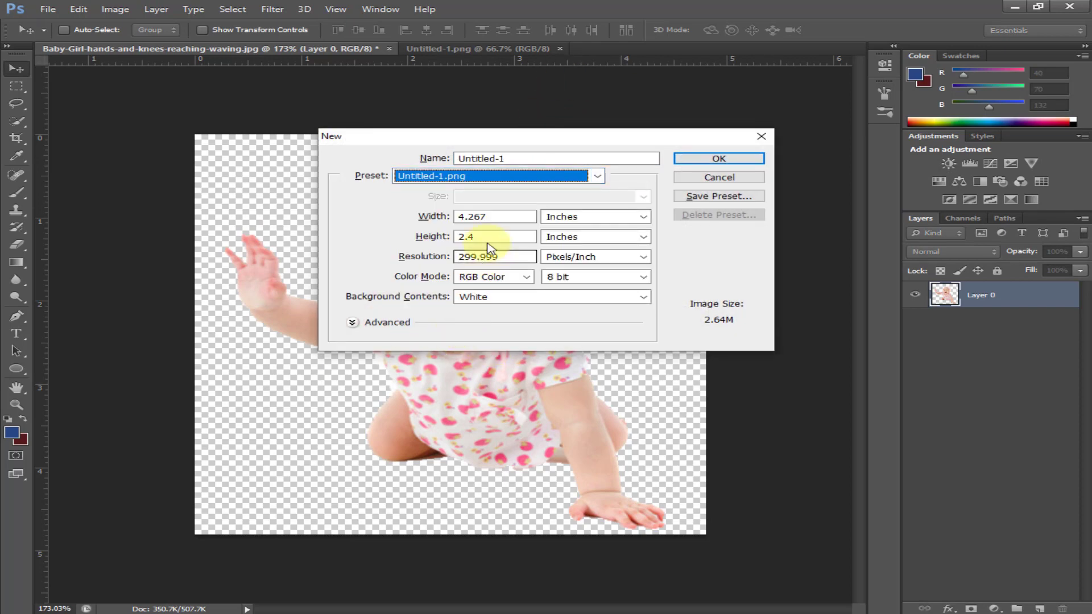
left_click(569, 220)
left_click(569, 240)
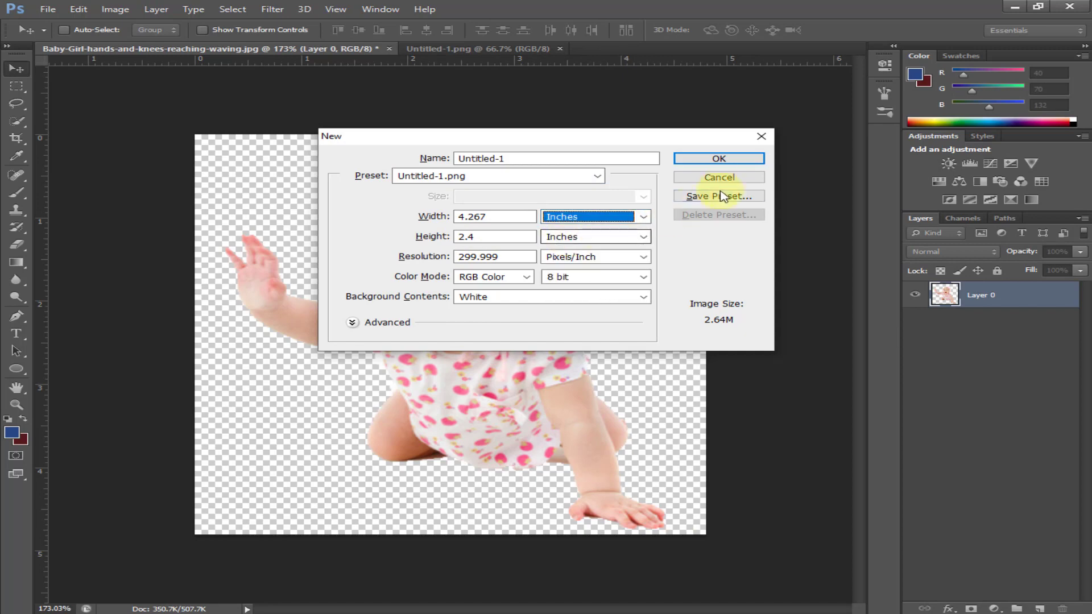
left_click(720, 158)
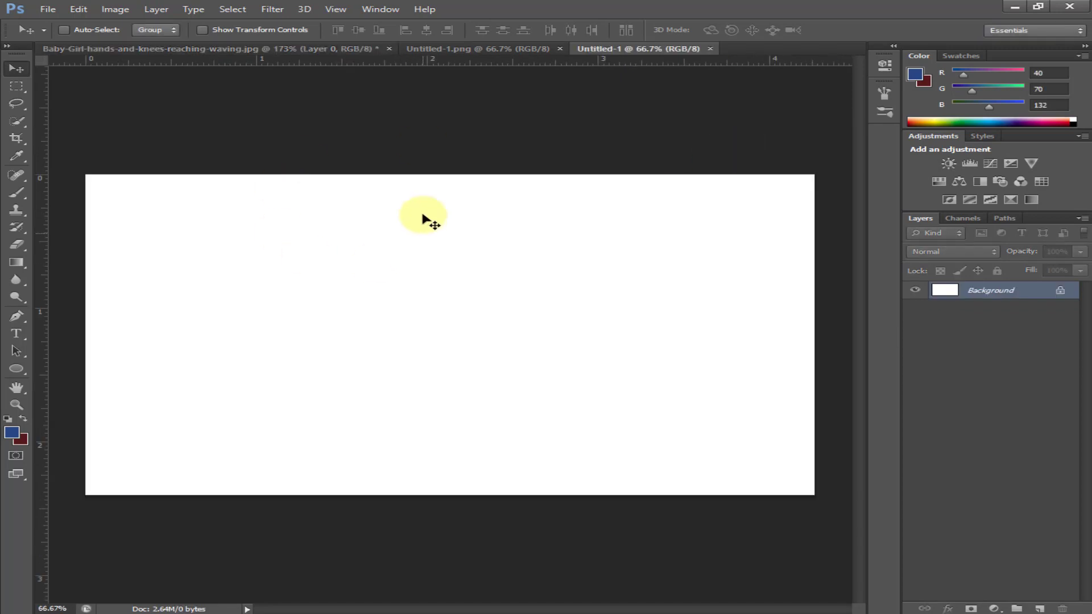
Copy the baby cut-out from the JPG document into the new document and enlarge it to nearly fill the canvas height
left_click(145, 49)
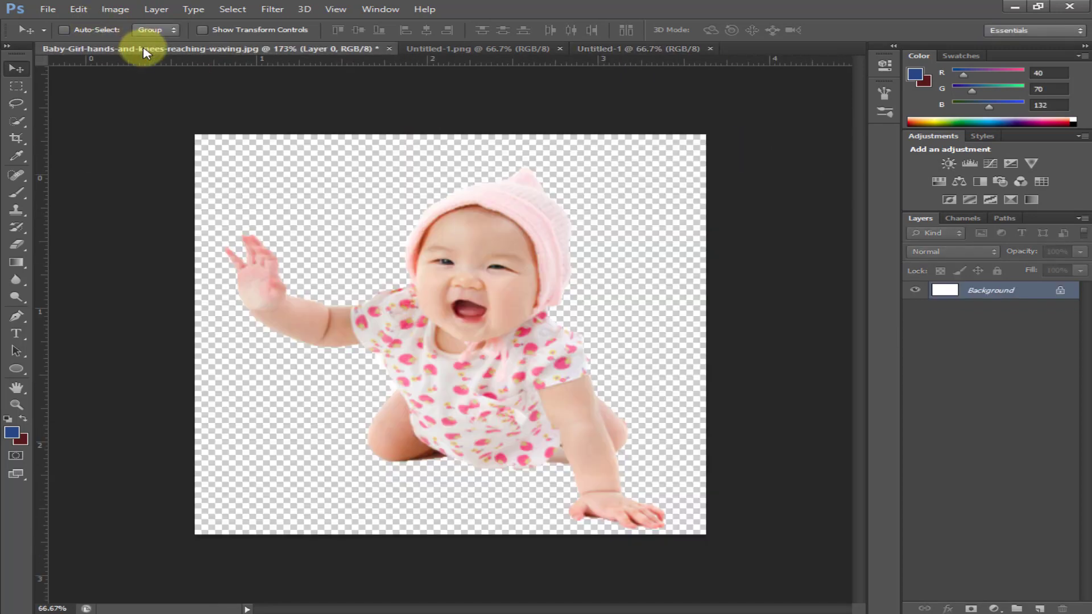
left_click_drag(481, 364, 416, 318)
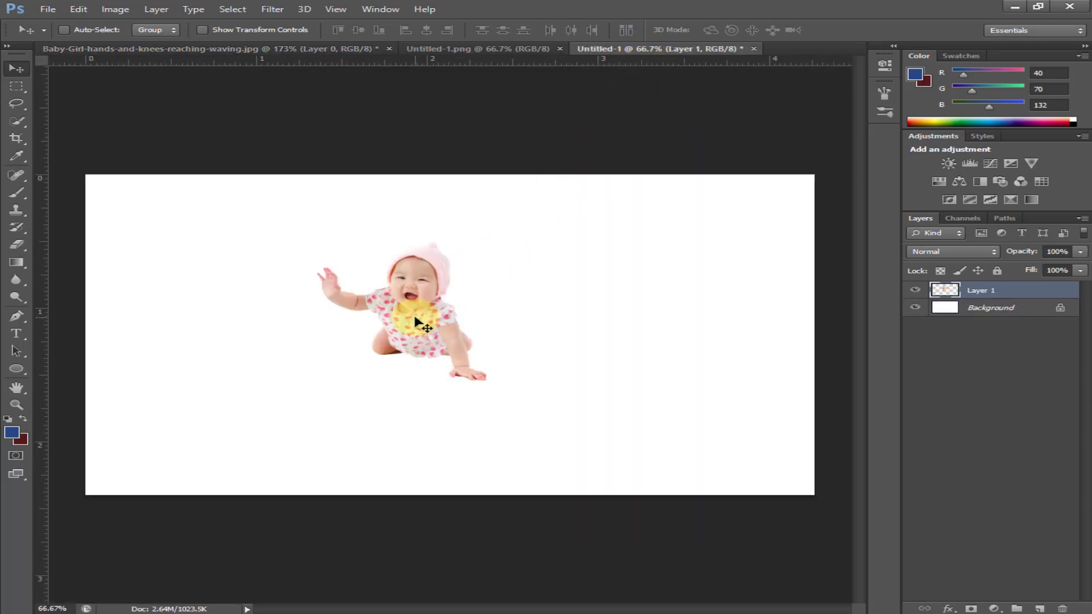
key("ctrl+t")
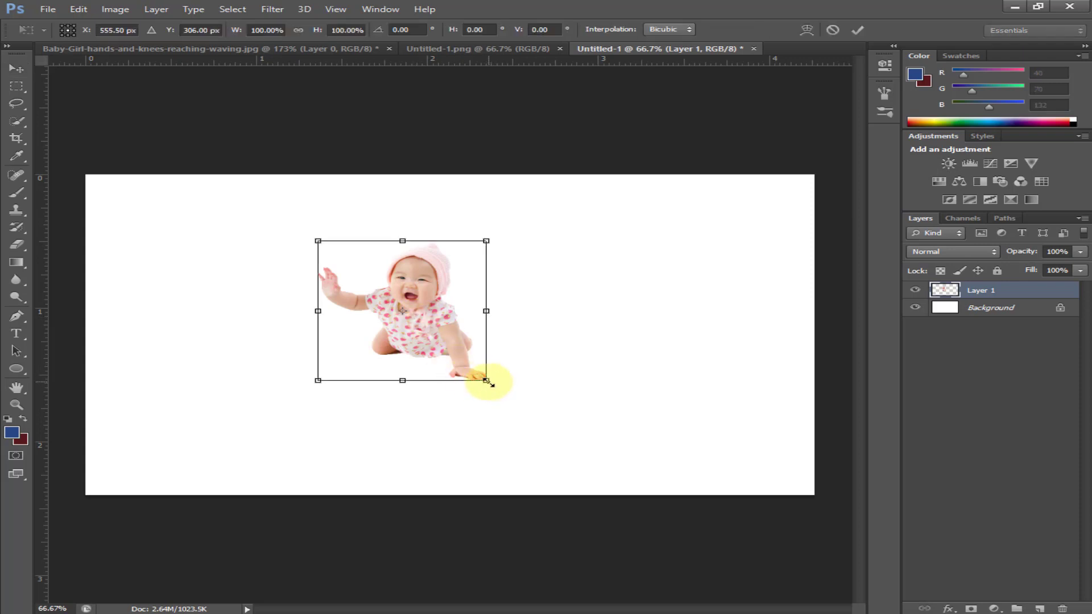
mouse_move(486, 380)
left_mouse_down()
mouse_move(590, 467)
mouse_move(503, 392)
mouse_move(496, 364)
left_mouse_up()
key("Return")
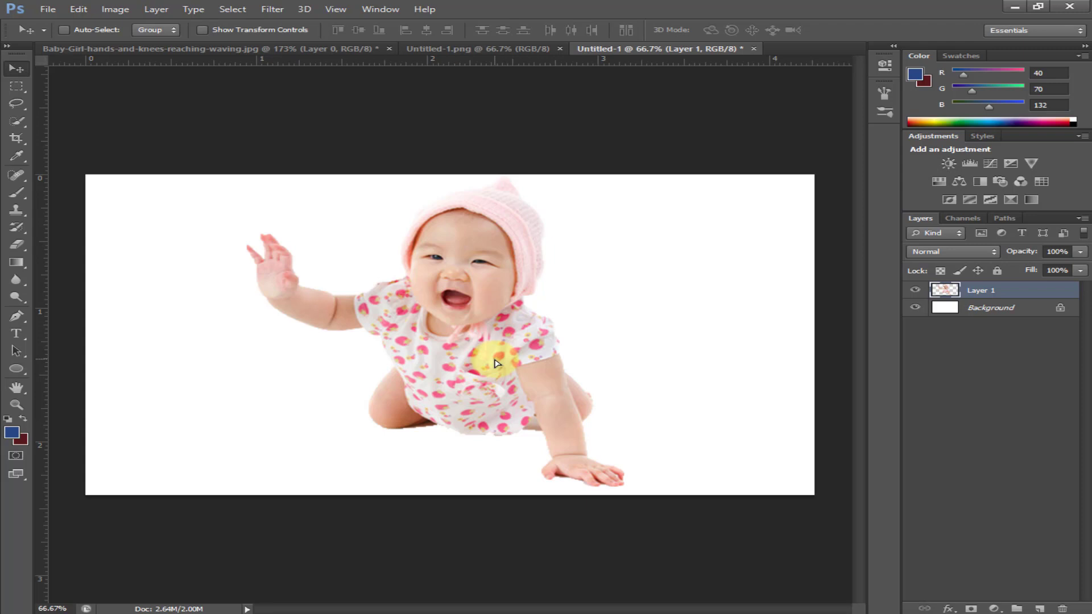
left_click_drag(496, 365, 483, 341)
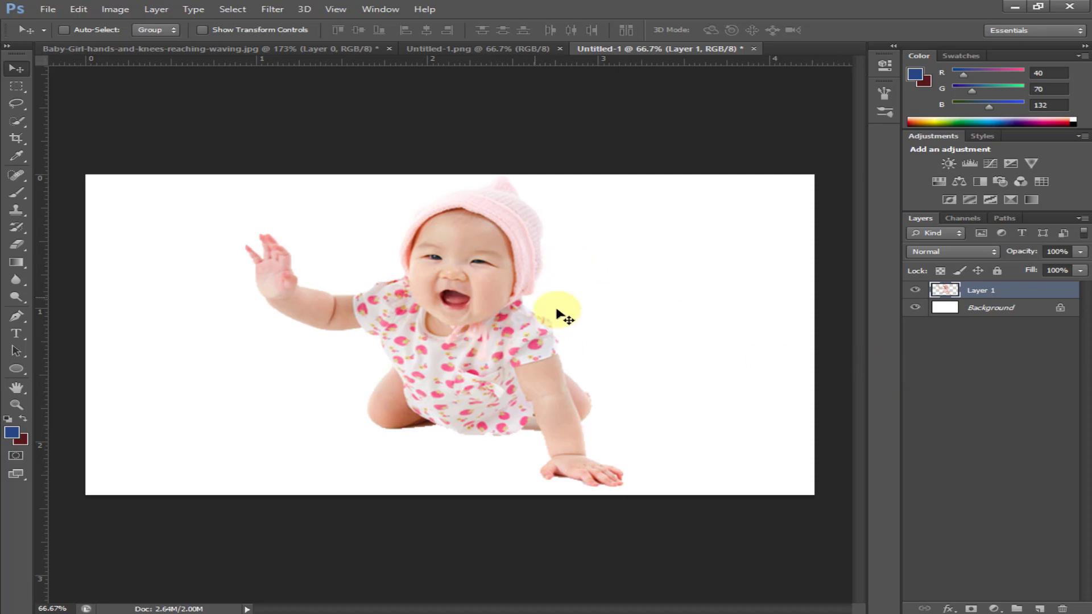
Convert Layer 1 to a Smart Object and start Puppet Warp on it with the mesh hidden
right_click(976, 295)
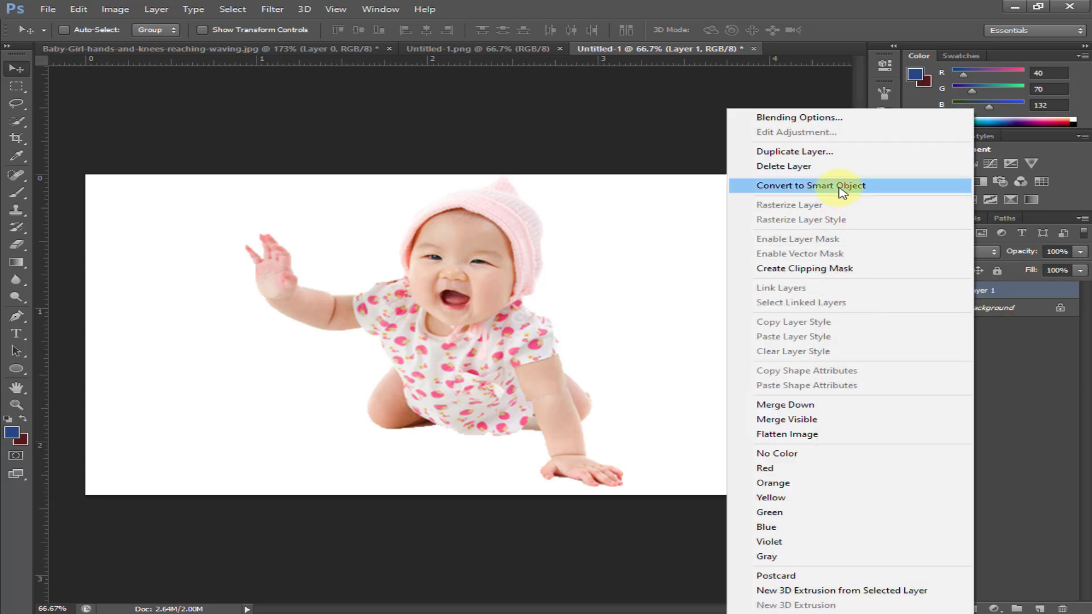
left_click(841, 192)
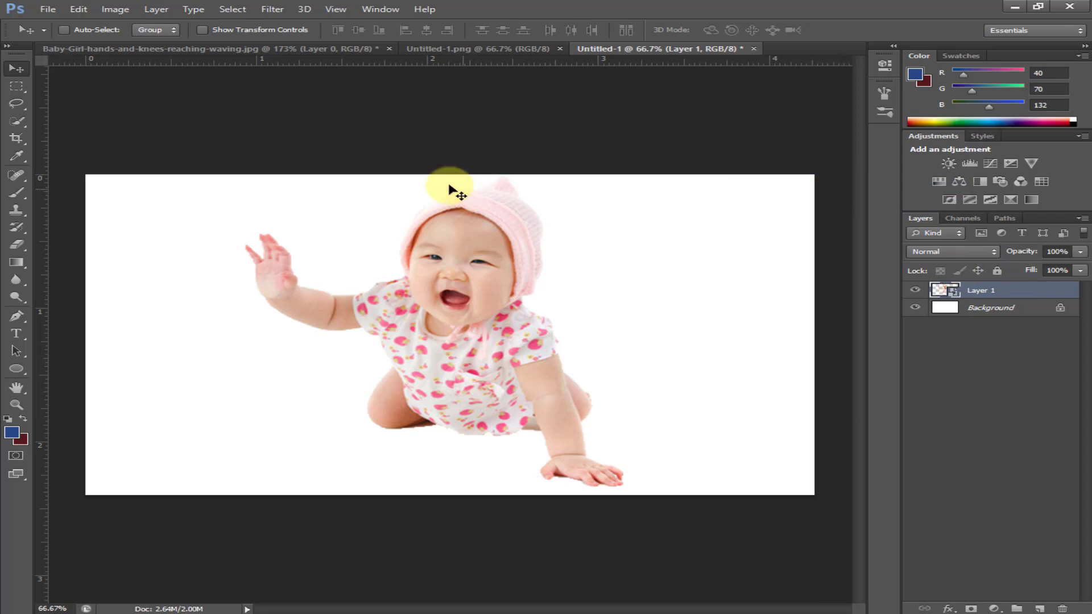
left_click(78, 9)
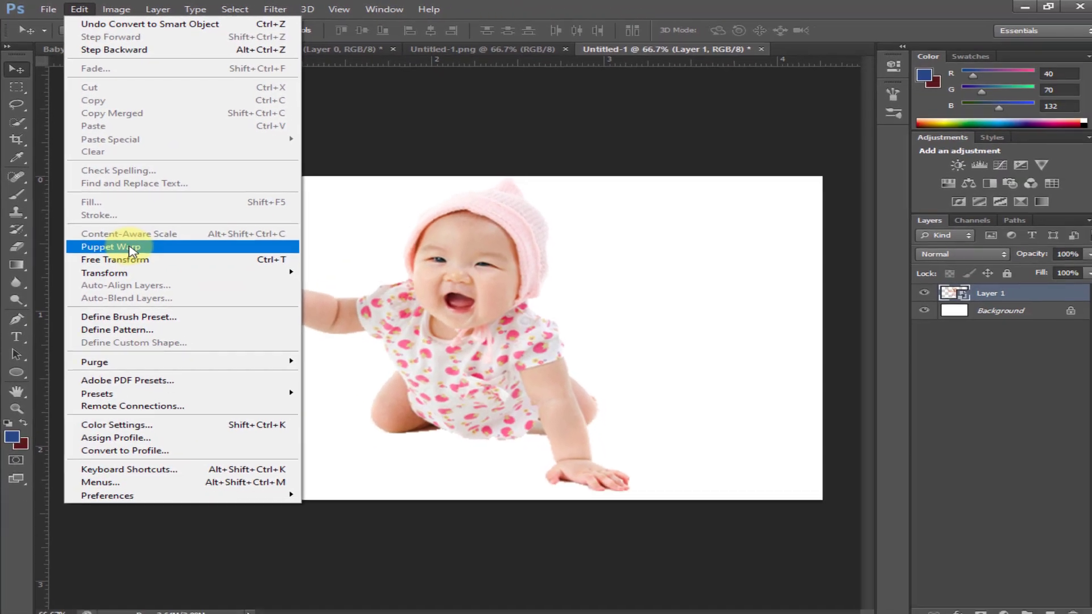
left_click(192, 369)
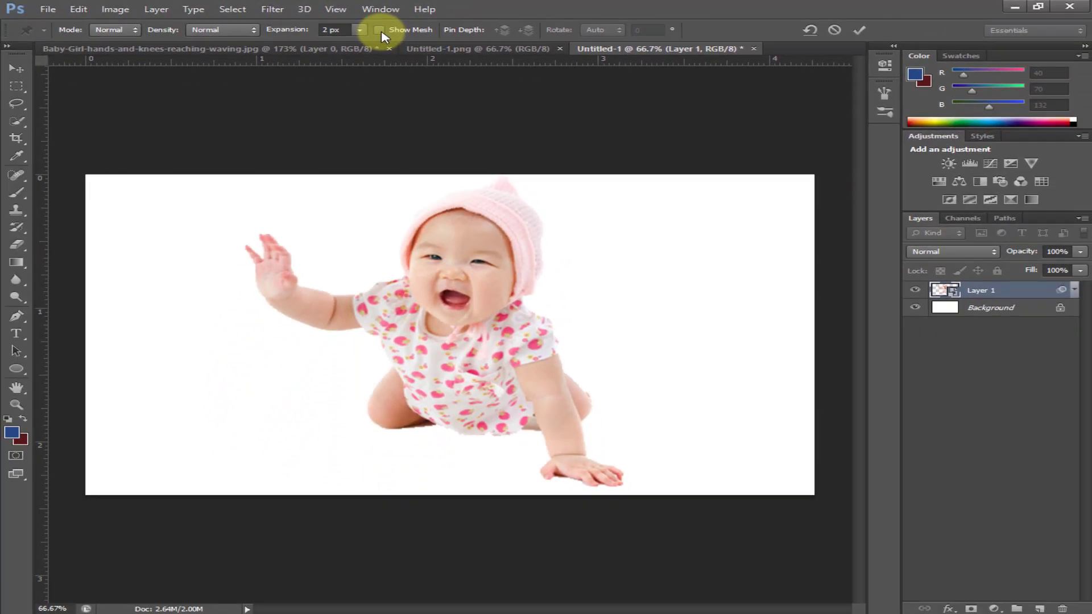
left_click(378, 30)
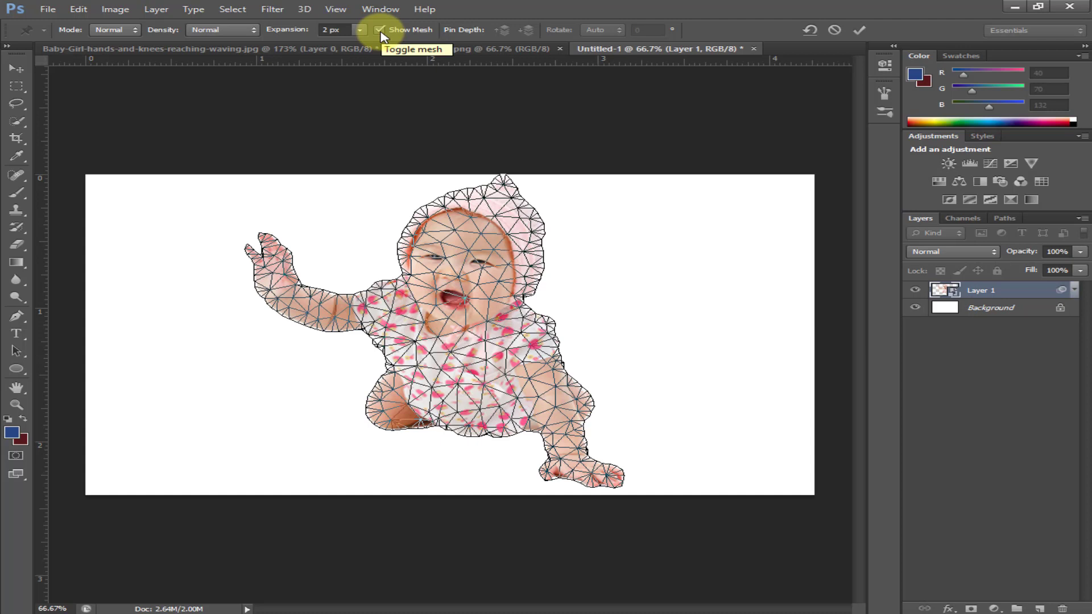
left_click(379, 32)
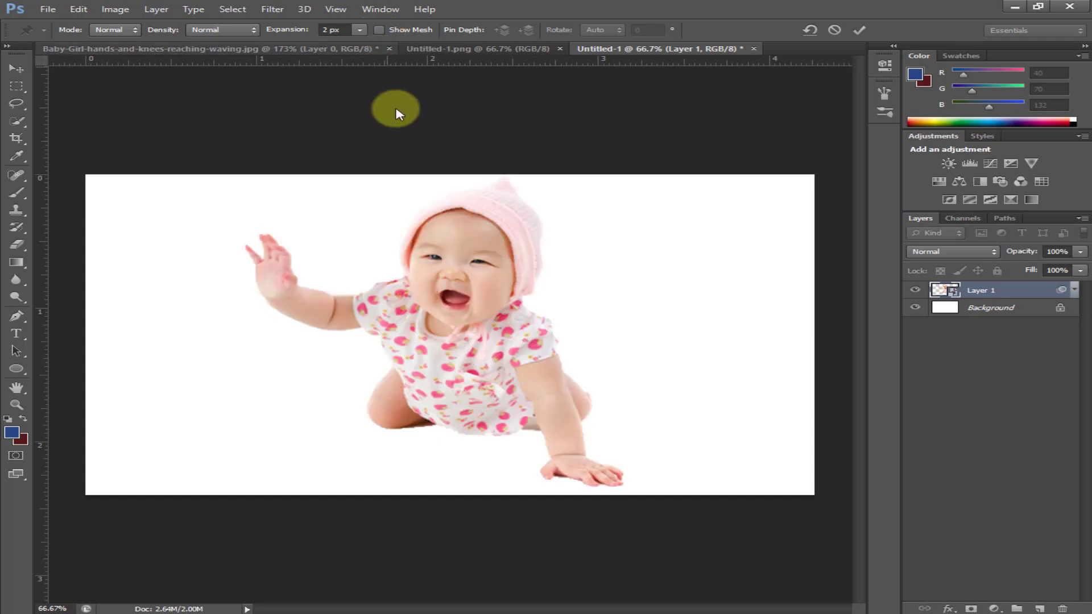
Place seven warp pins on the waving hand, its upper arm, the forehead, the hood edge, the opposite shoulder, the supporting forearm and hand
left_click(274, 277)
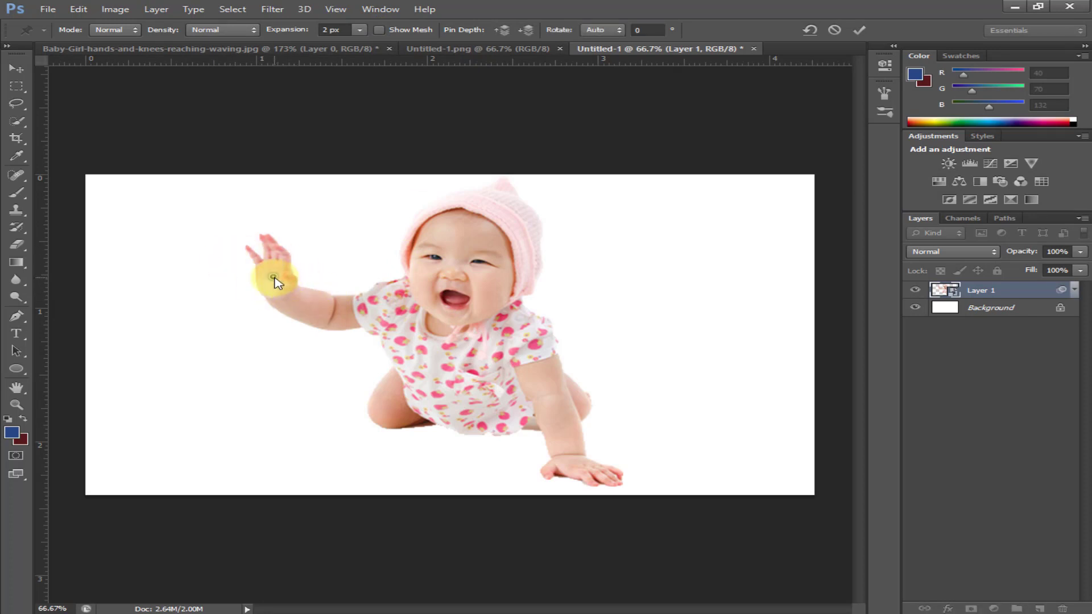
left_click(346, 313)
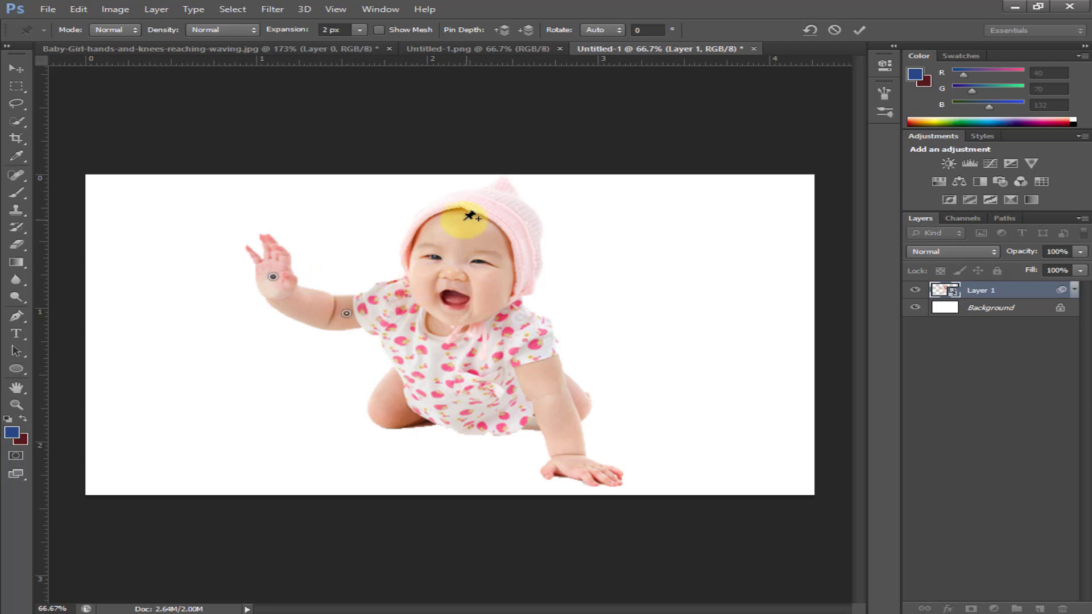
left_click(444, 226)
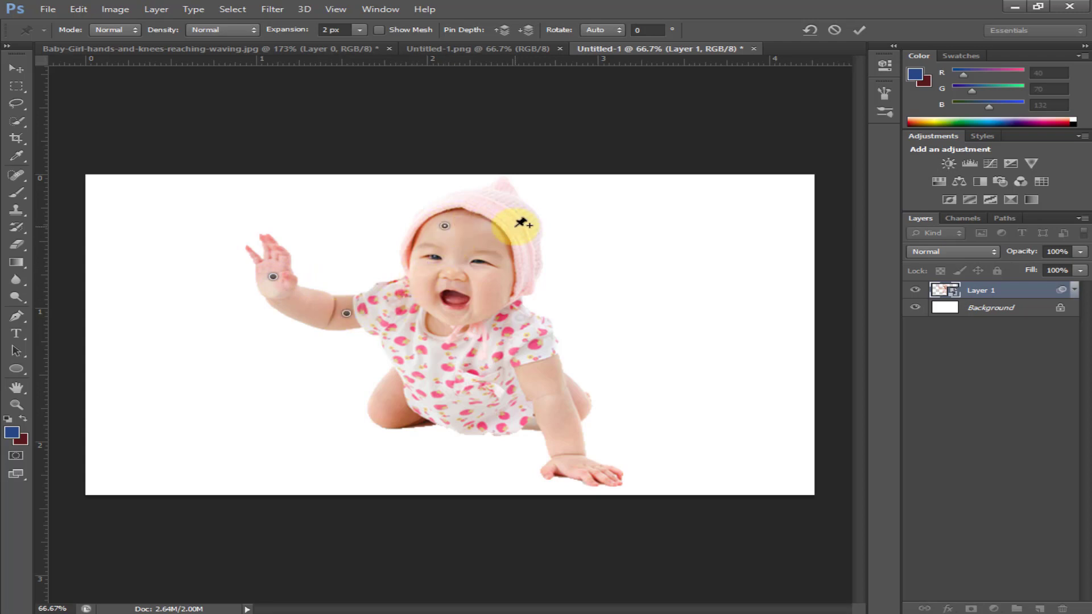
left_click(513, 226)
left_click(531, 350)
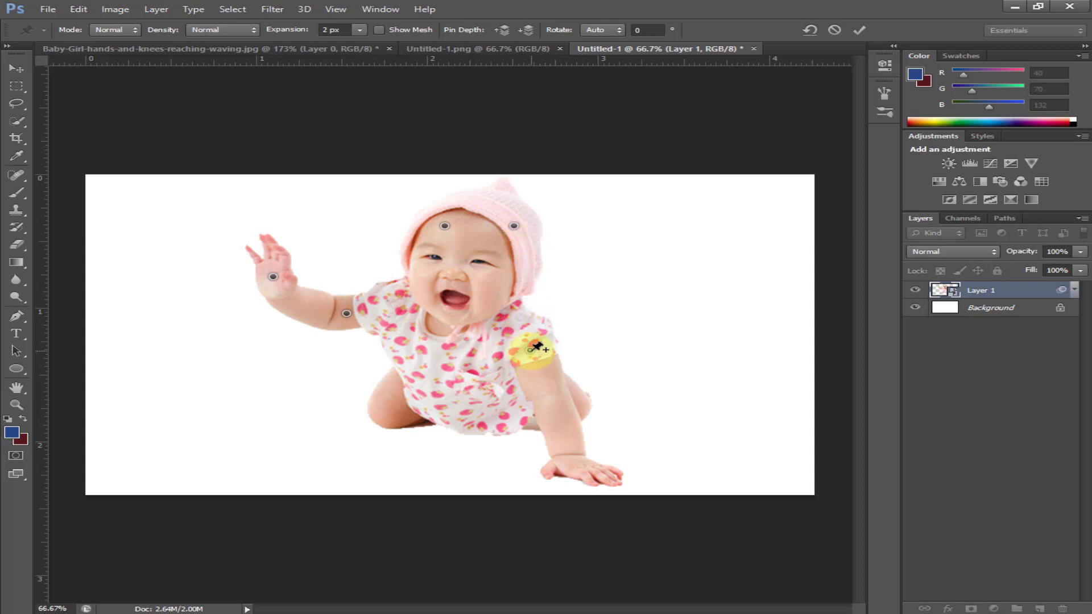
left_click(561, 428)
left_click(590, 475)
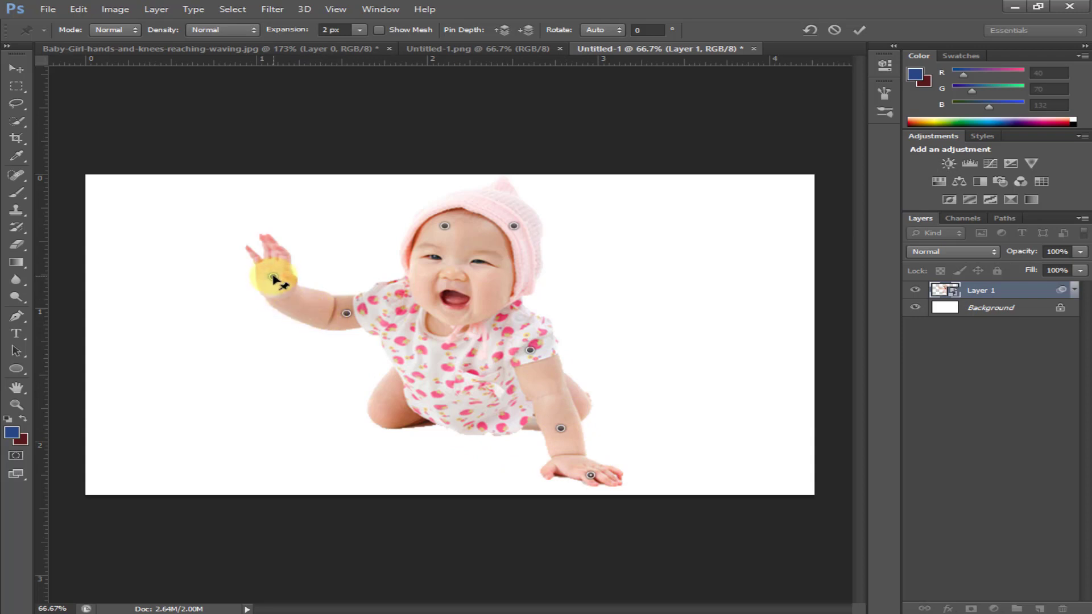
Repose the baby by moving the waving-hand pin up and inward and nudging the forehead and supporting-hand pins toward the waving side
left_click_drag(274, 277, 292, 246)
left_click(445, 225)
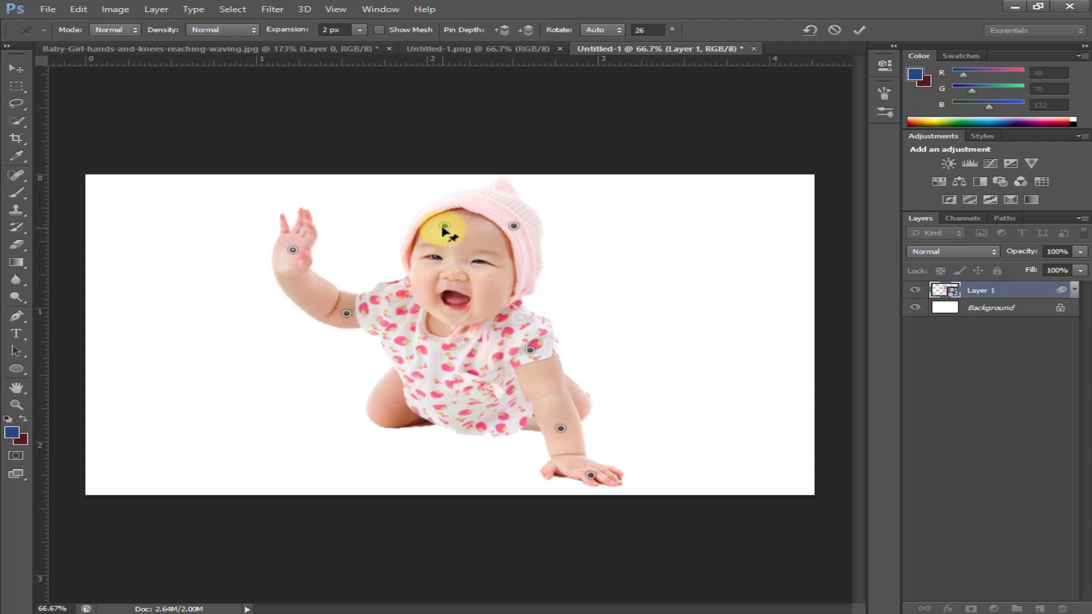
mouse_move(445, 226)
left_mouse_down()
mouse_move(456, 220)
mouse_move(417, 228)
mouse_move(432, 231)
left_mouse_up()
left_click(591, 475)
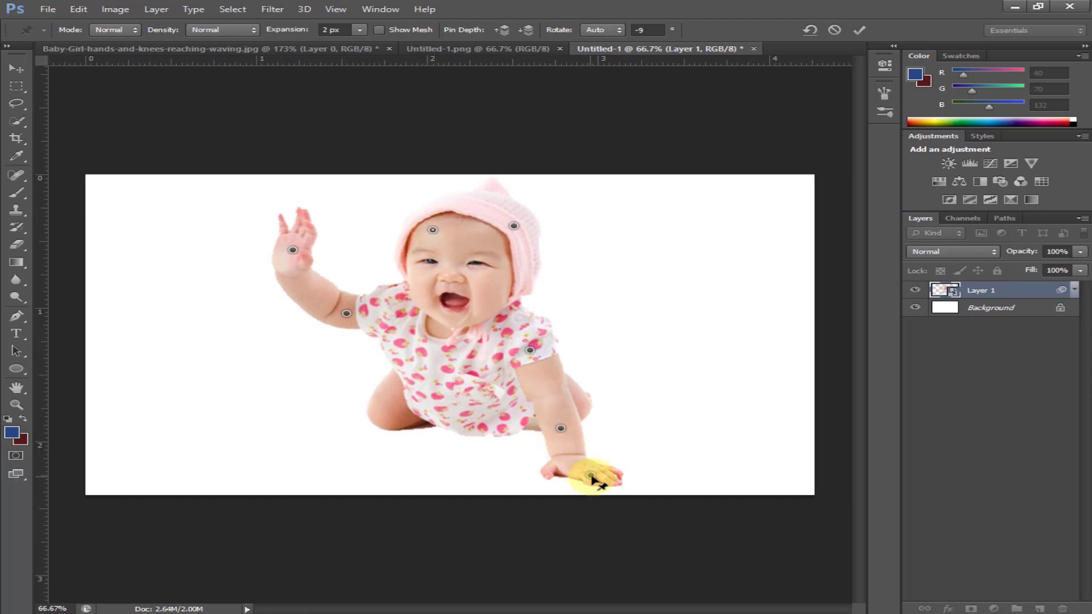
left_click_drag(591, 476, 582, 475)
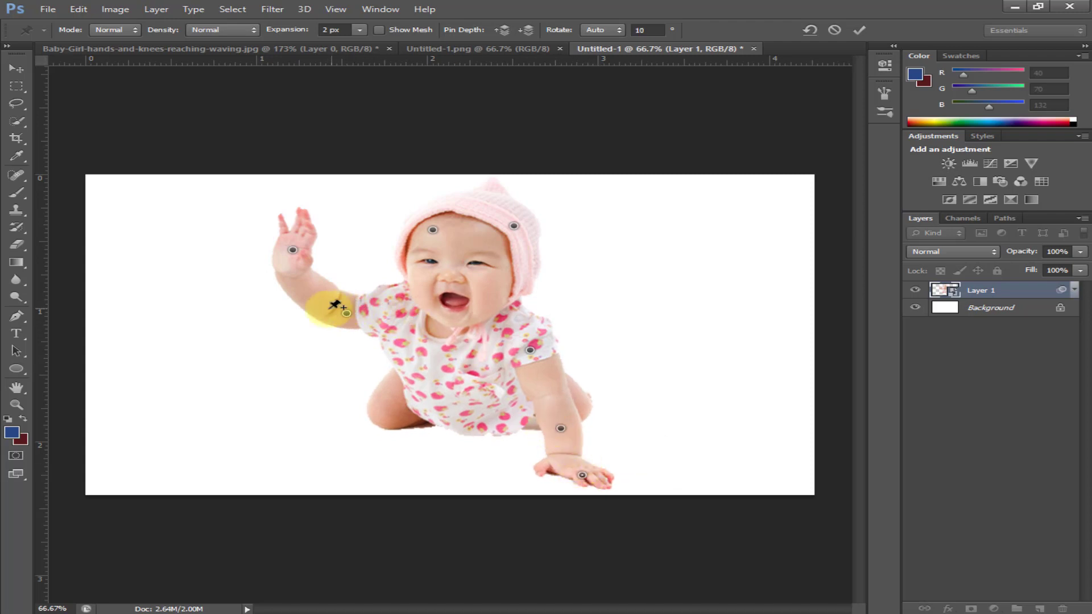